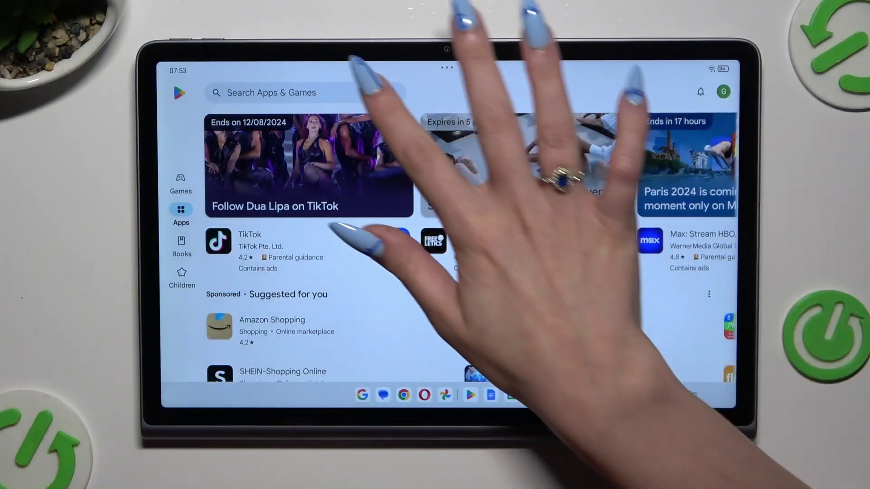
- Open the Play Store app search page and bring up Gboard's keyboard theme settings
{"action": "left_click", "coordinate": [340, 91]}
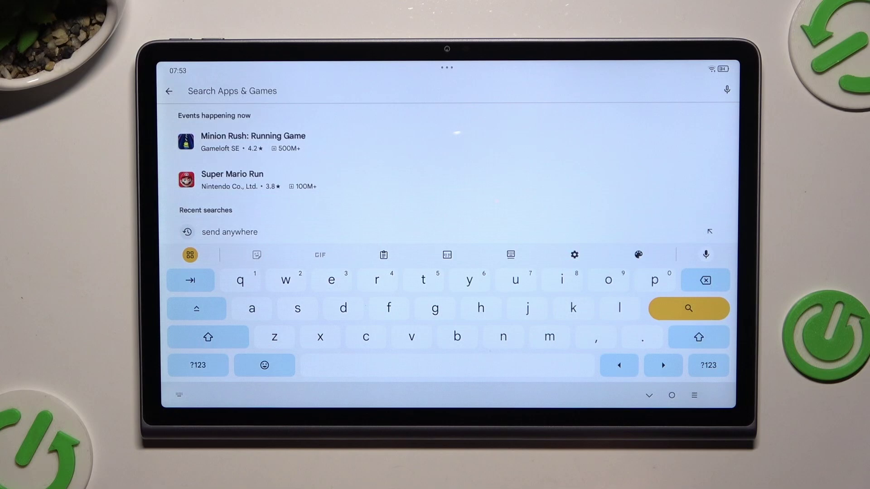
{"action": "left_click", "coordinate": [639, 254]}
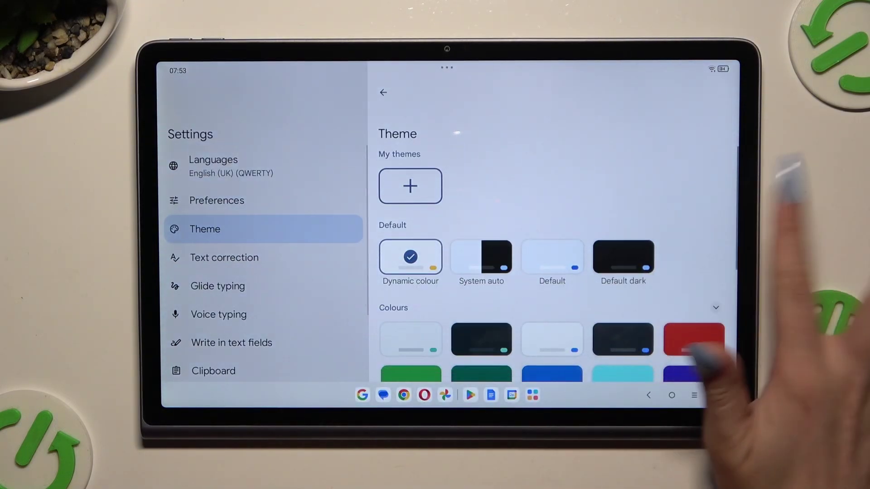
{"action": "scroll", "coordinate": [680, 238], "scroll_direction": "down", "scroll_amount": 10}
{"action": "scroll", "coordinate": [714, 258], "scroll_direction": "up", "scroll_amount": 3}
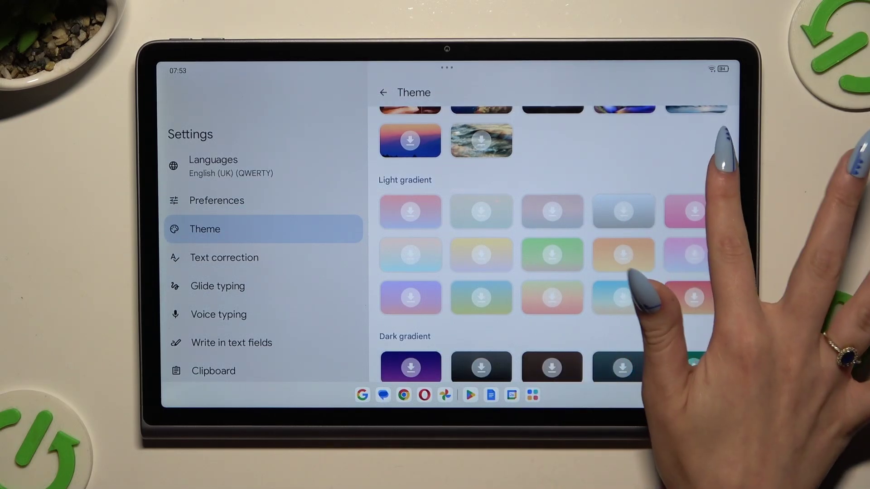
{"action": "scroll", "coordinate": [674, 238], "scroll_direction": "down", "scroll_amount": 2}
{"action": "scroll", "coordinate": [673, 204], "scroll_direction": "down", "scroll_amount": 1}
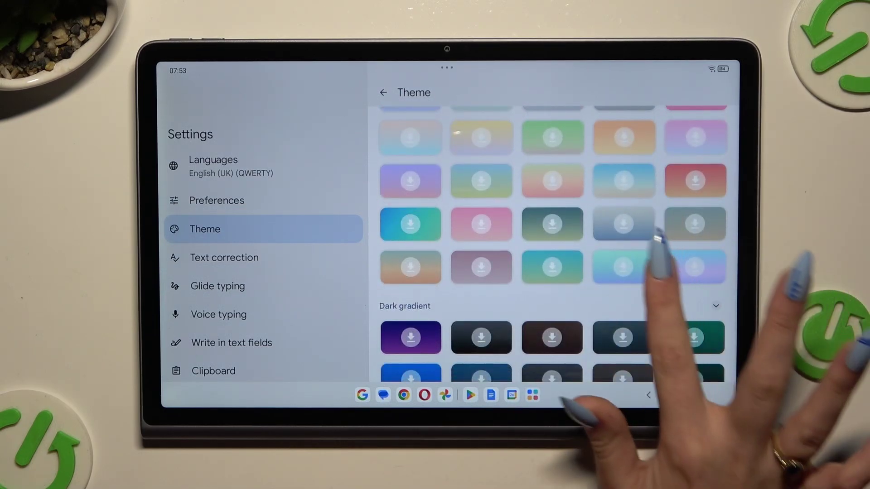
- Apply the teal-to-purple gradient theme with key borders, then return to Theme settings
{"action": "left_click", "coordinate": [695, 267]}
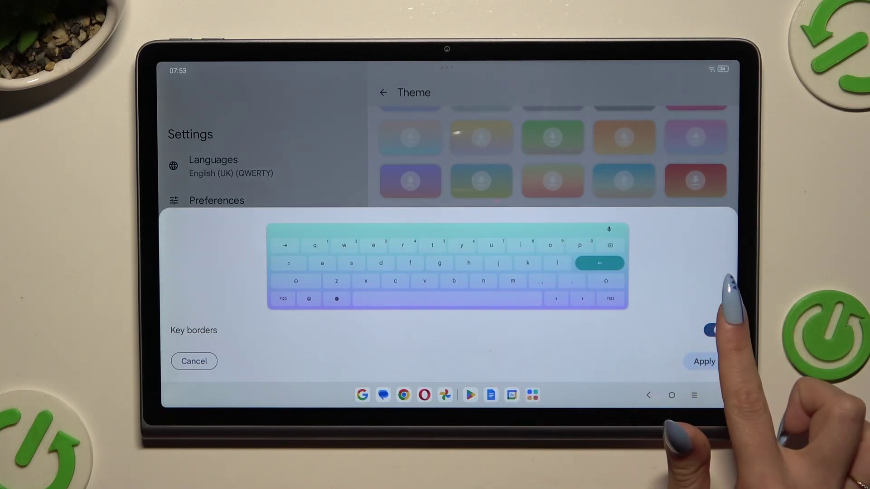
{"action": "left_click", "coordinate": [714, 330]}
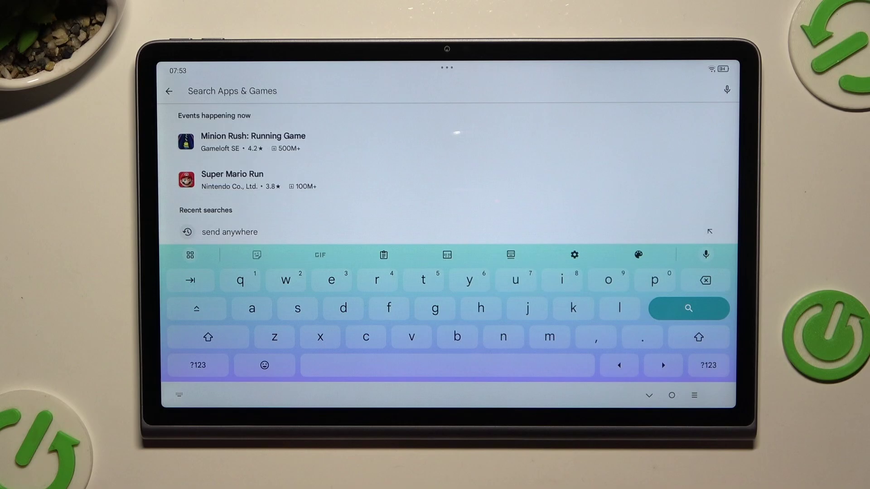
{"action": "left_click", "coordinate": [638, 254]}
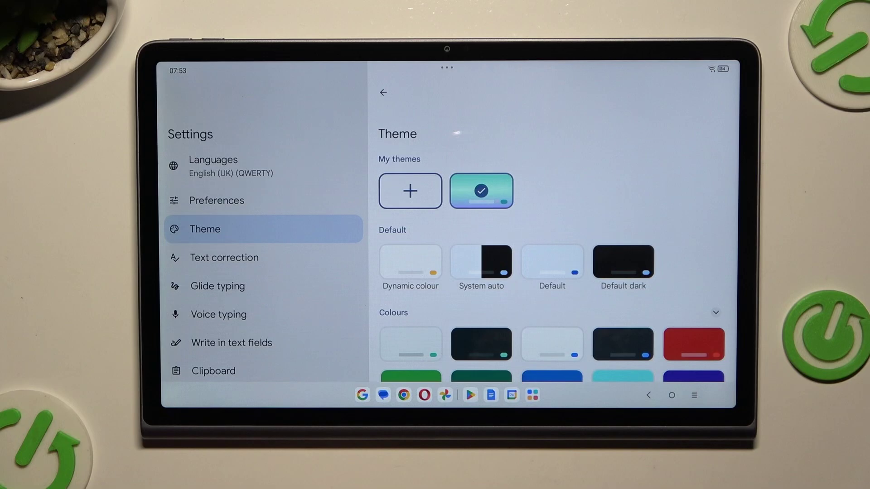
- Start a custom theme under My themes using the cherry-blossom night-city photo
{"action": "left_click", "coordinate": [409, 190]}
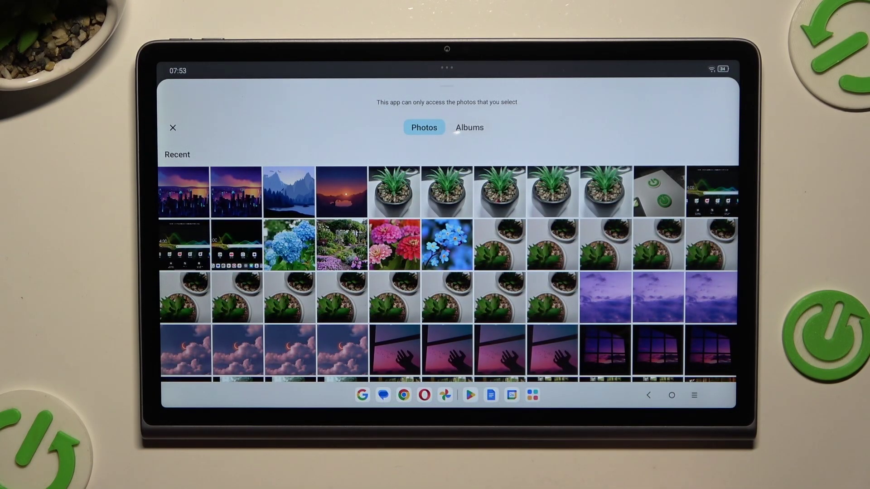
{"action": "scroll", "coordinate": [652, 312], "scroll_direction": "down", "scroll_amount": 3}
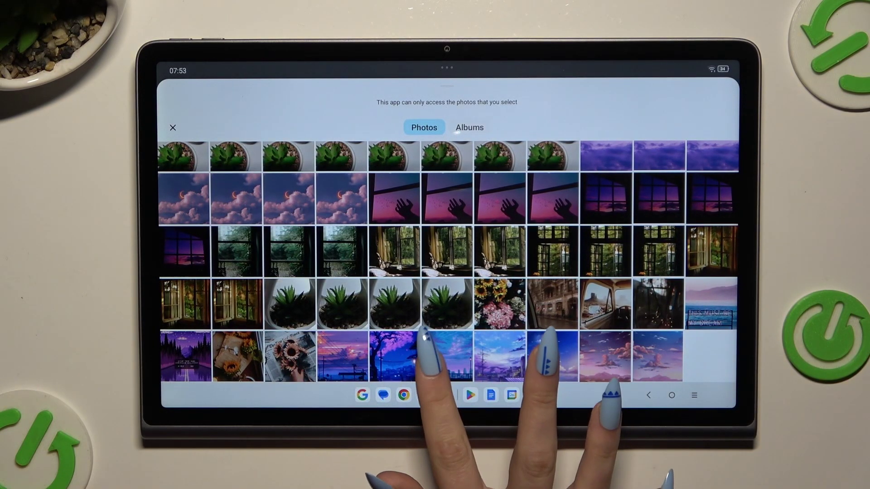
{"action": "left_click", "coordinate": [398, 357]}
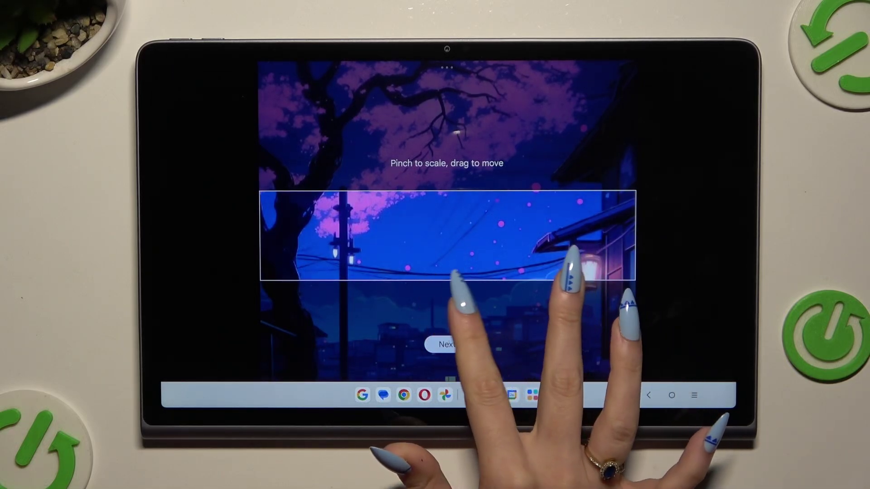
- Reposition the photo so the crop frame shows the rooftops, sky and lantern
{"action": "left_click_drag", "start_coordinate": [578, 299], "coordinate": [589, 229]}
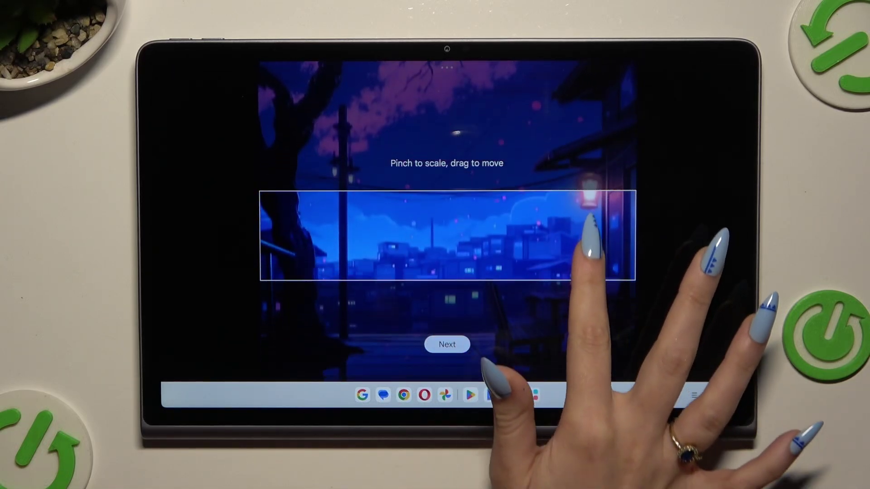
{"action": "left_click_drag", "start_coordinate": [567, 292], "coordinate": [573, 252]}
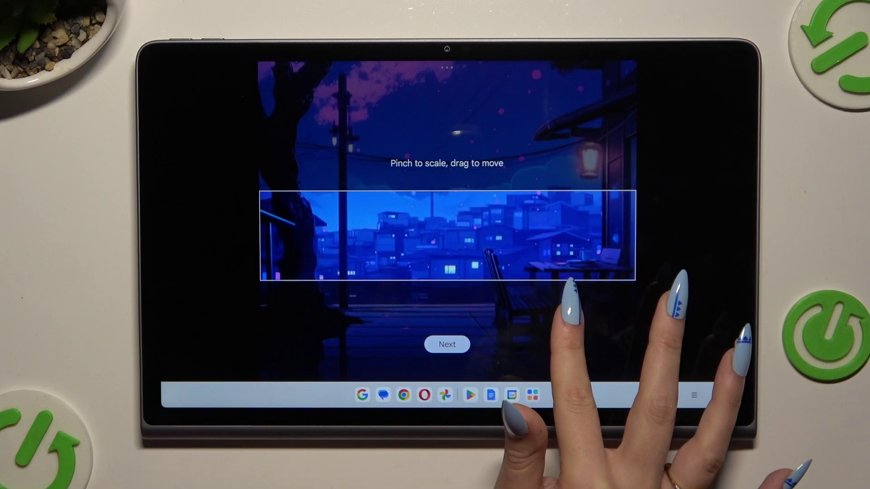
{"action": "mouse_move", "coordinate": [573, 289]}
{"action": "left_mouse_down"}
{"action": "mouse_move", "coordinate": [563, 327]}
{"action": "mouse_move", "coordinate": [578, 272]}
{"action": "mouse_move", "coordinate": [573, 297]}
{"action": "mouse_move", "coordinate": [577, 291]}
{"action": "left_mouse_up"}
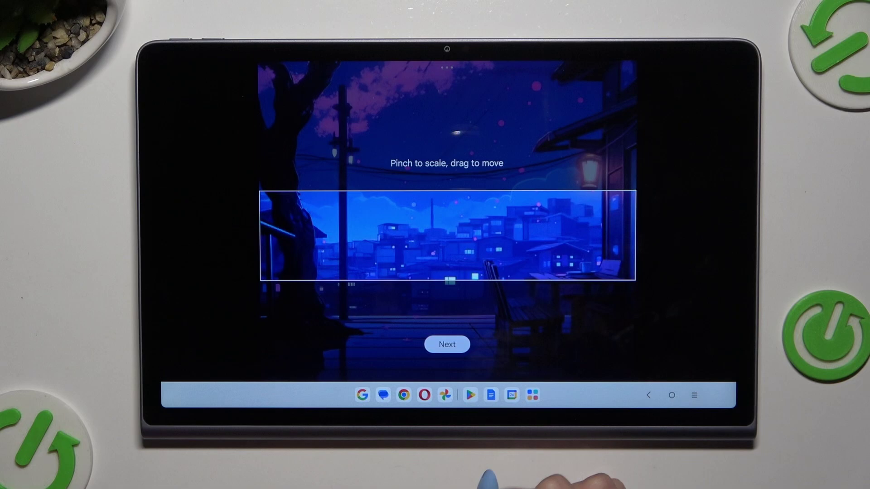
- Accept the crop and set the background brightness to 100%
{"action": "left_click", "coordinate": [447, 344]}
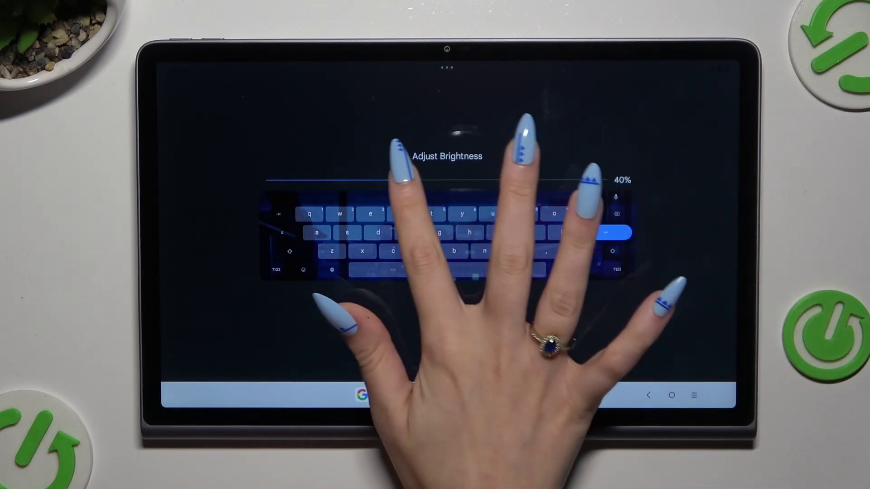
{"action": "left_click_drag", "start_coordinate": [415, 180], "coordinate": [606, 180]}
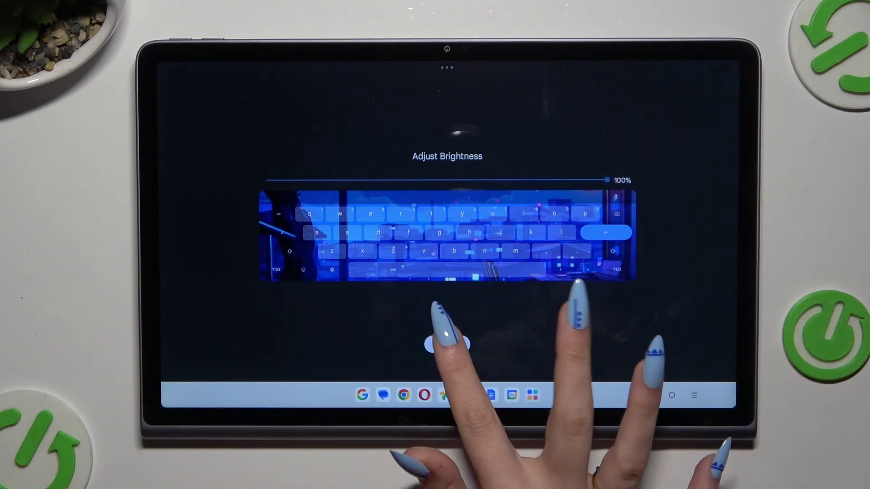
{"action": "left_click", "coordinate": [447, 345]}
- Apply the night-city theme without key borders and return to Theme settings
{"action": "left_click", "coordinate": [714, 330]}
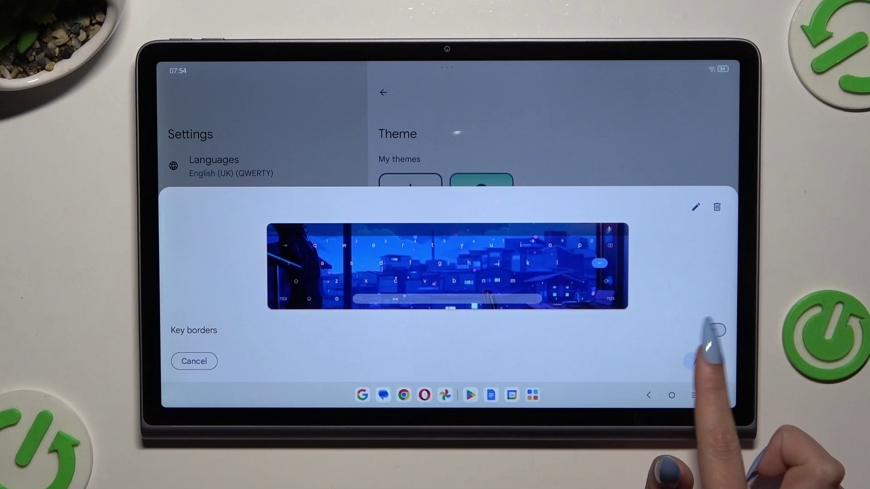
{"action": "left_click", "coordinate": [702, 359]}
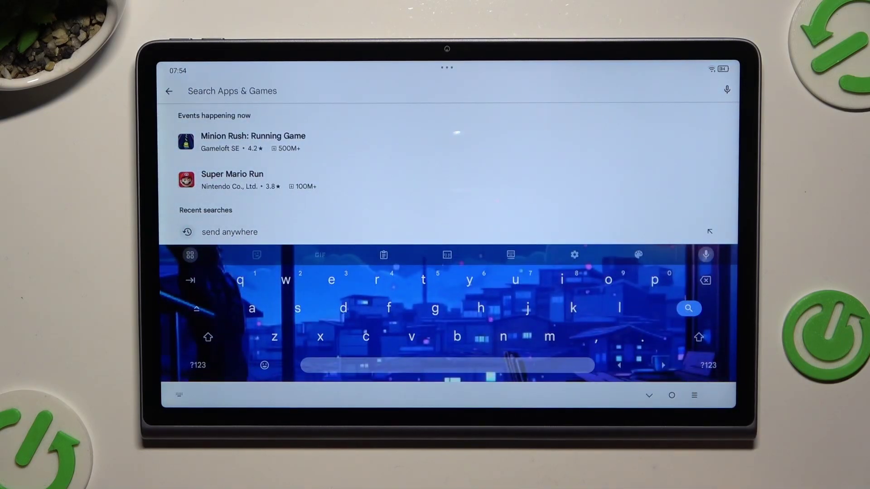
{"action": "left_click", "coordinate": [638, 254]}
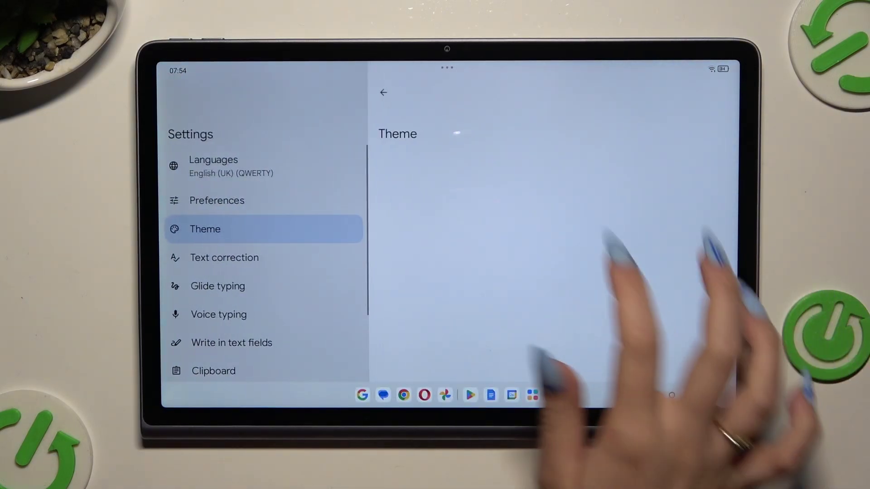
- Start another photo-based custom theme from the + tile under My themes
{"action": "left_click", "coordinate": [410, 192]}
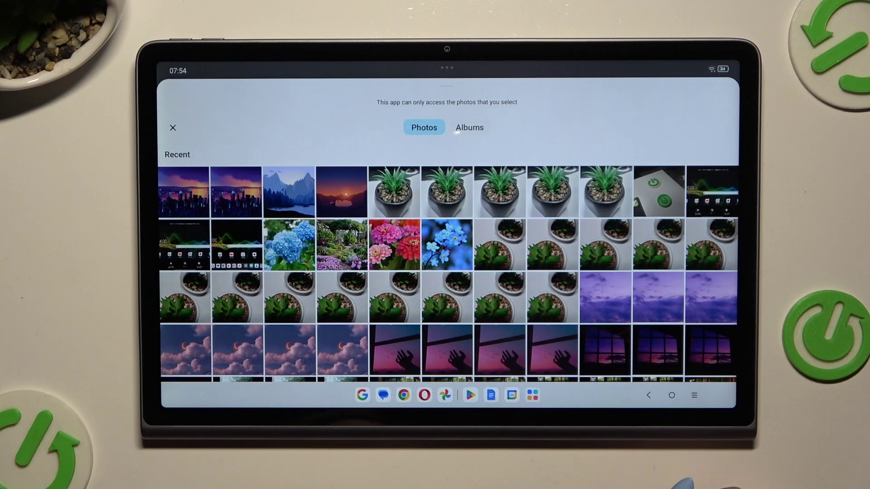
{"action": "scroll", "coordinate": [567, 299], "scroll_direction": "down", "scroll_amount": 2}
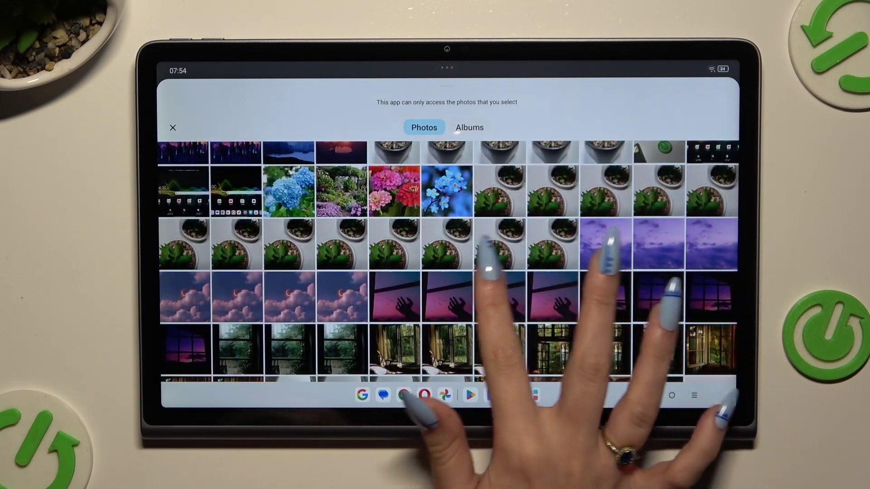
{"action": "scroll", "coordinate": [567, 286], "scroll_direction": "down", "scroll_amount": 3}
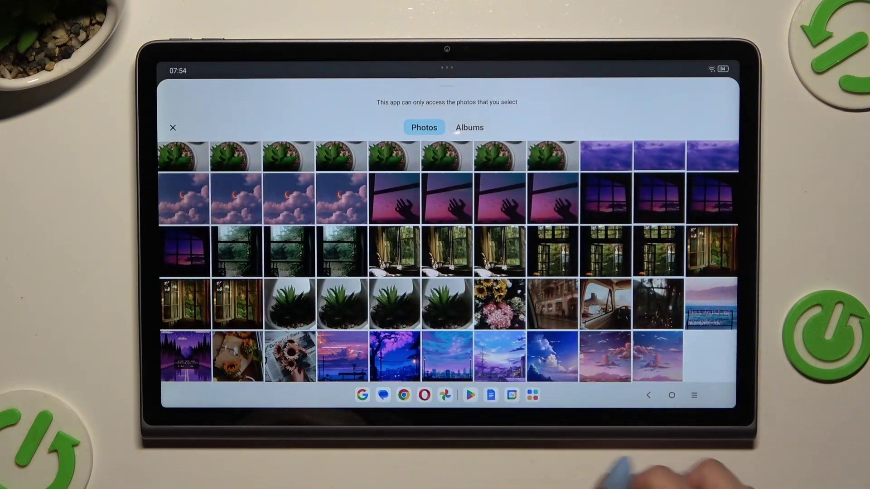